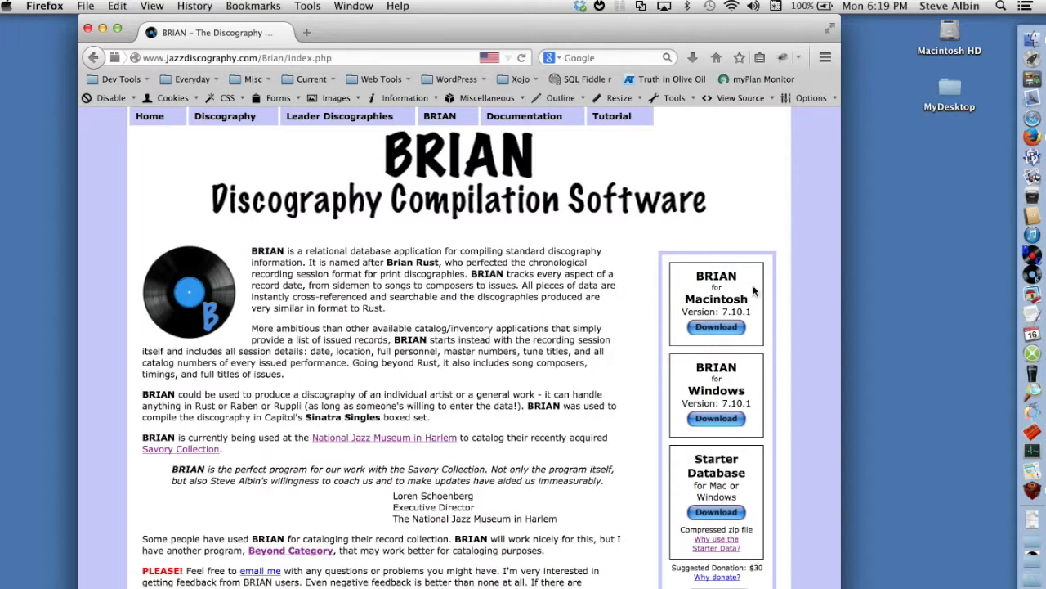
Launch BRIAN and open the BRIAN_StarterDatabase.vdb database.
click(1028, 275)
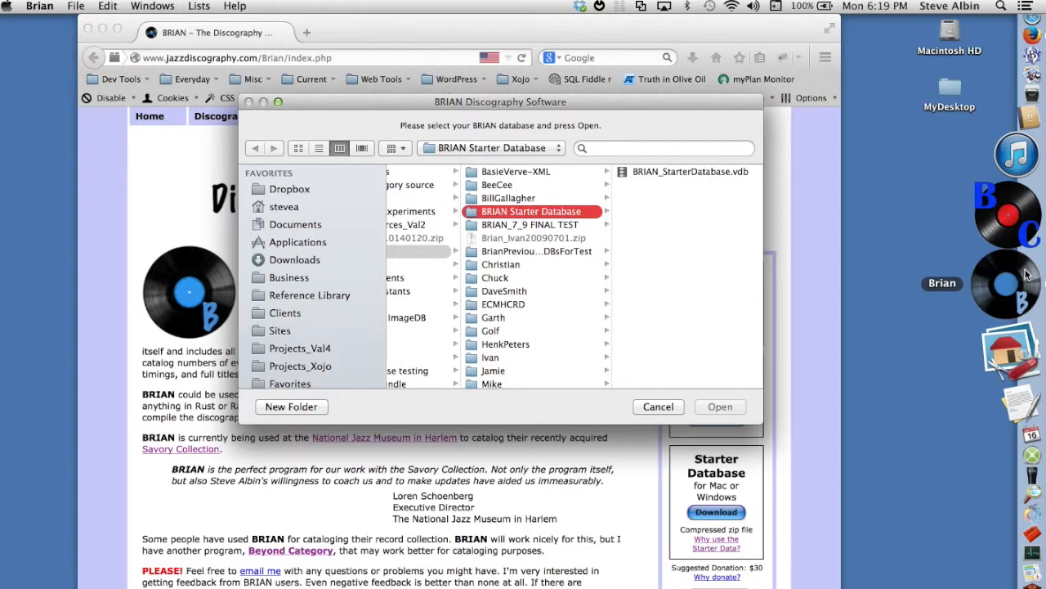
double_click(730, 173)
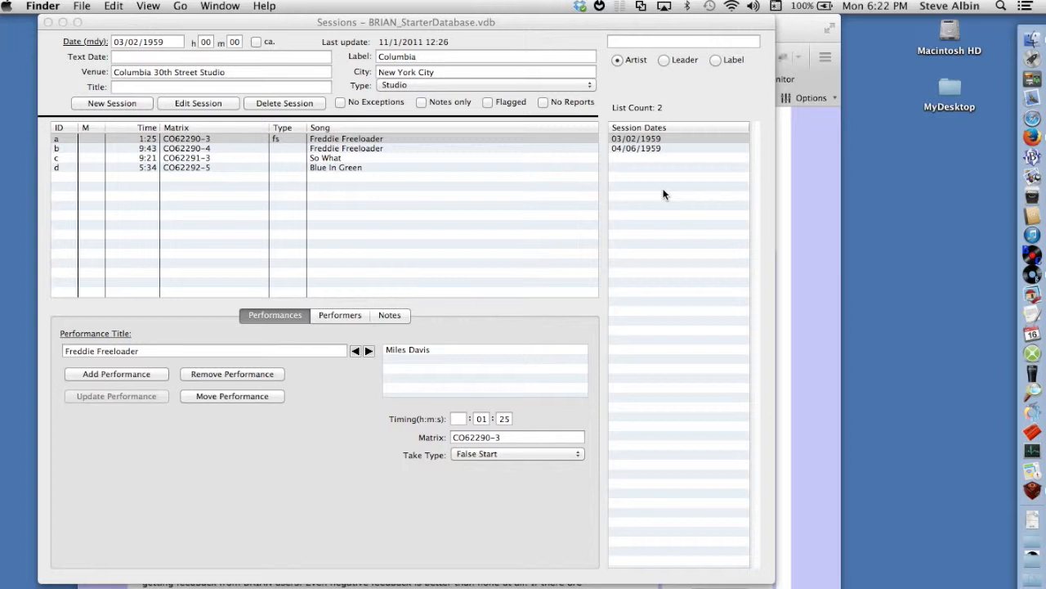
View the 04/06/1959 and 03/02/1959 session records, and examine the performers, notes and performances of the 03/02/1959 session.
click(645, 148)
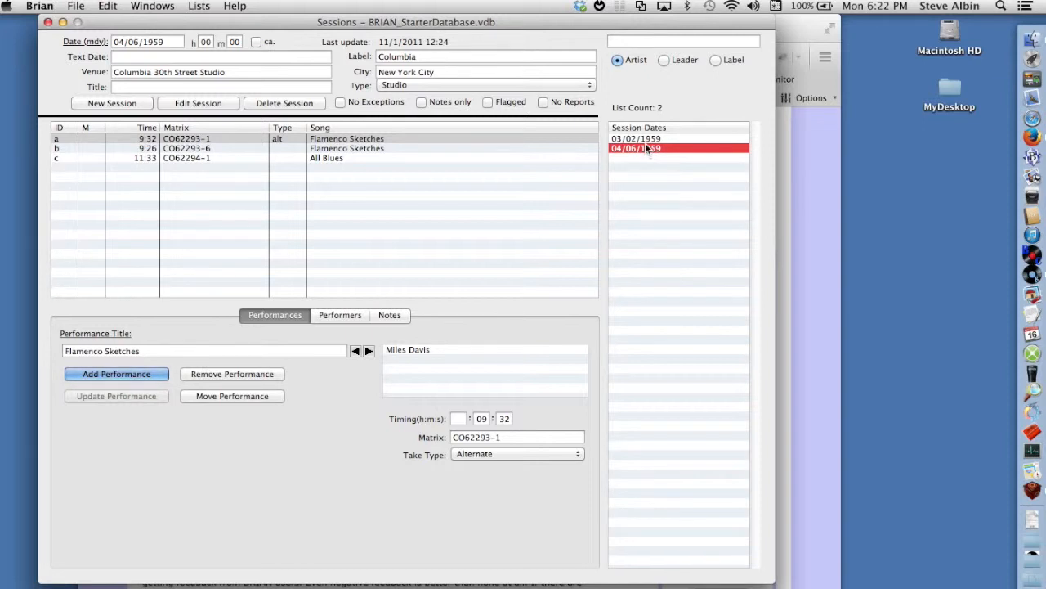
click(645, 138)
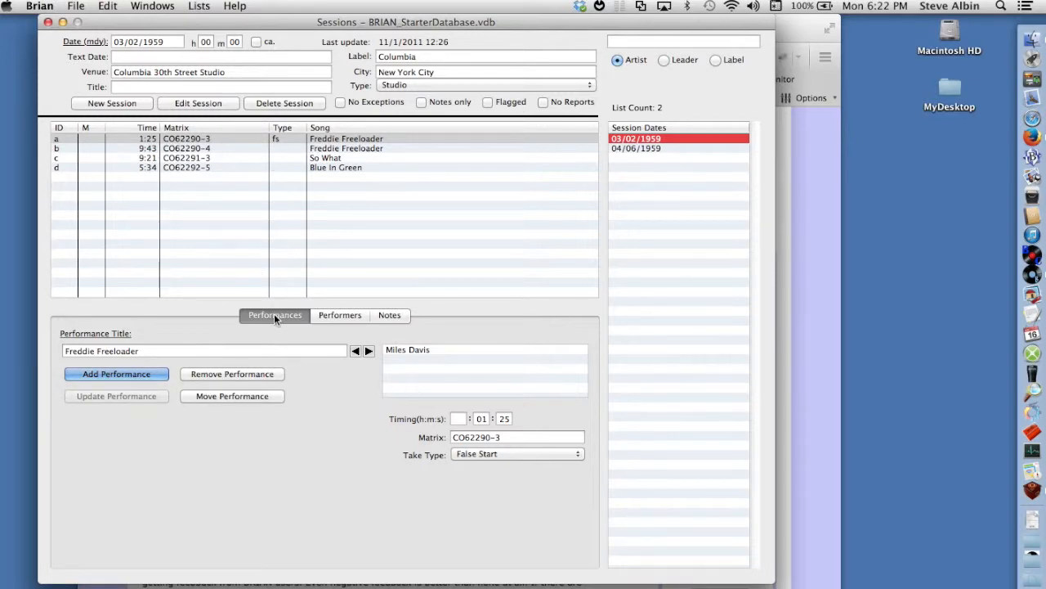
click(324, 317)
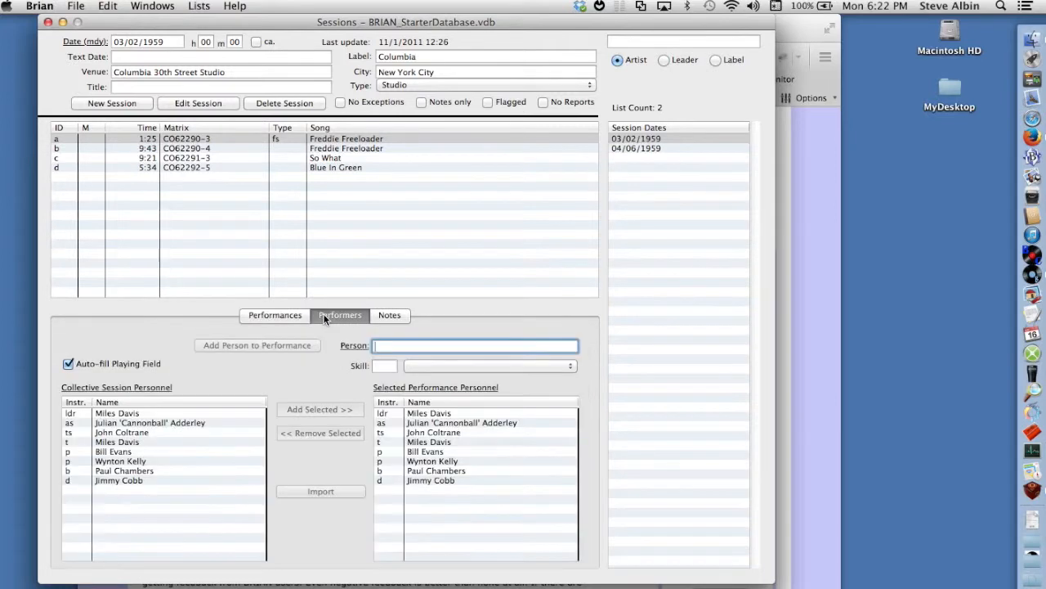
click(388, 314)
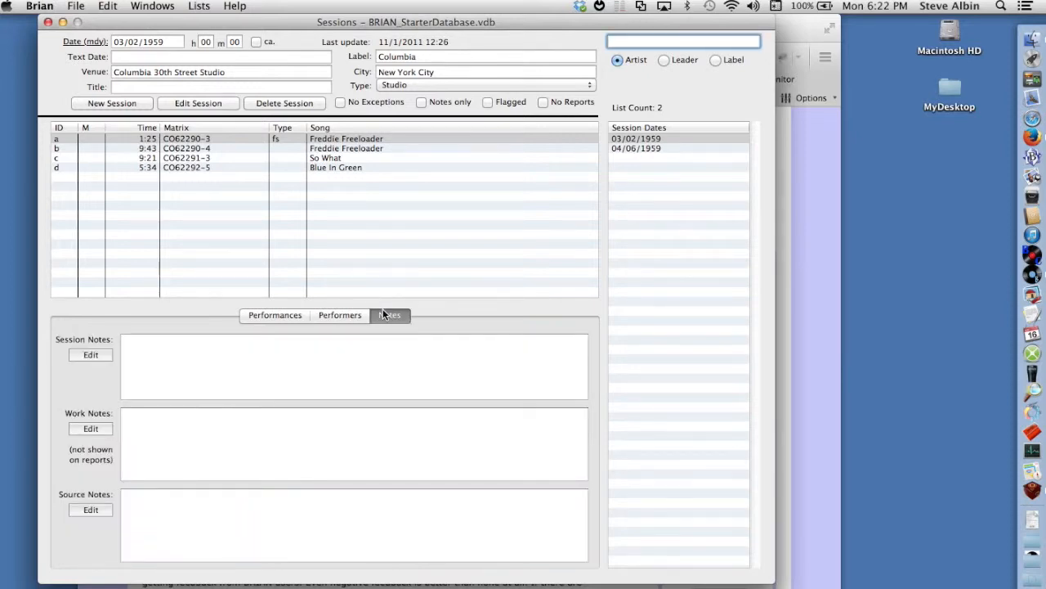
click(291, 315)
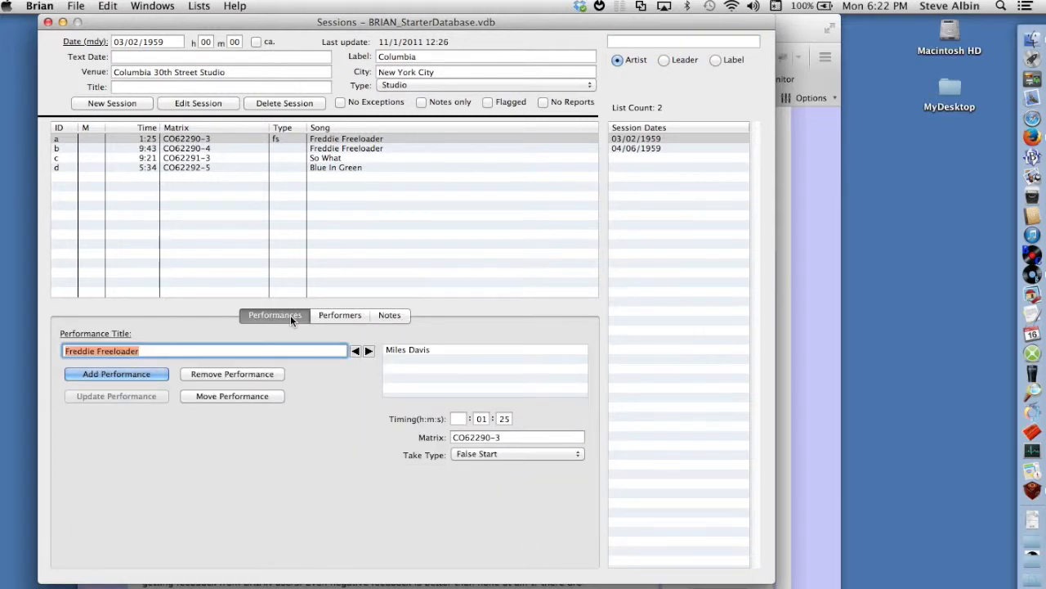
Compare the details and personnel of the second Freddie Freeloader take and So What, and view the notes.
click(218, 158)
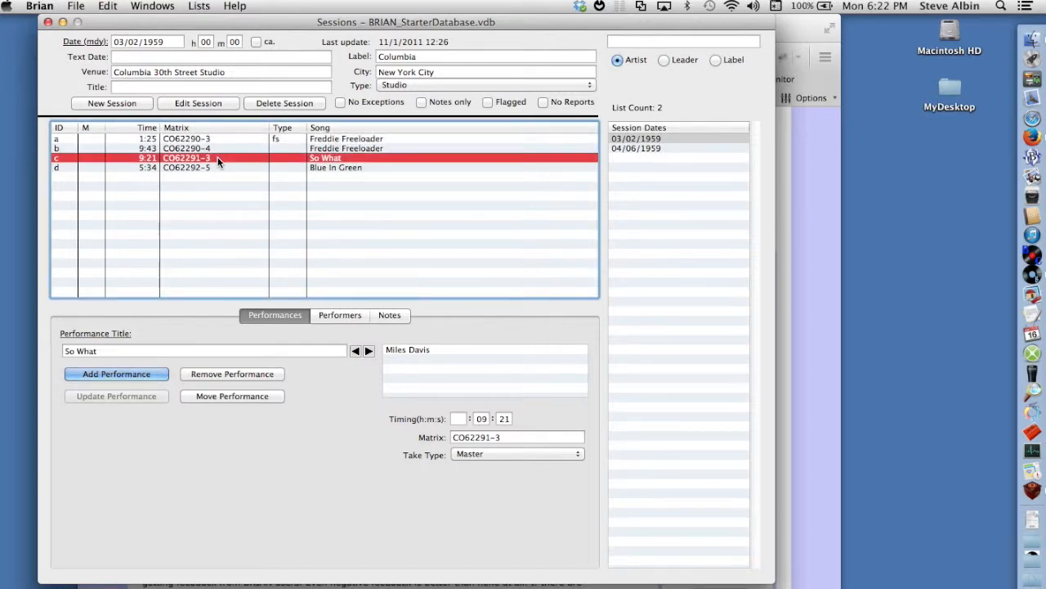
click(209, 148)
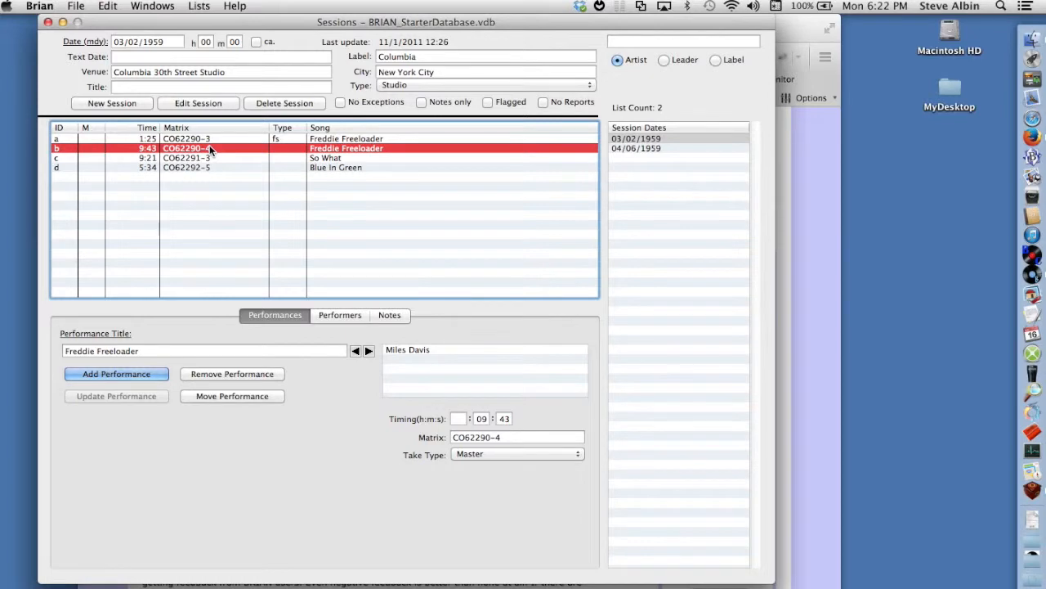
click(328, 313)
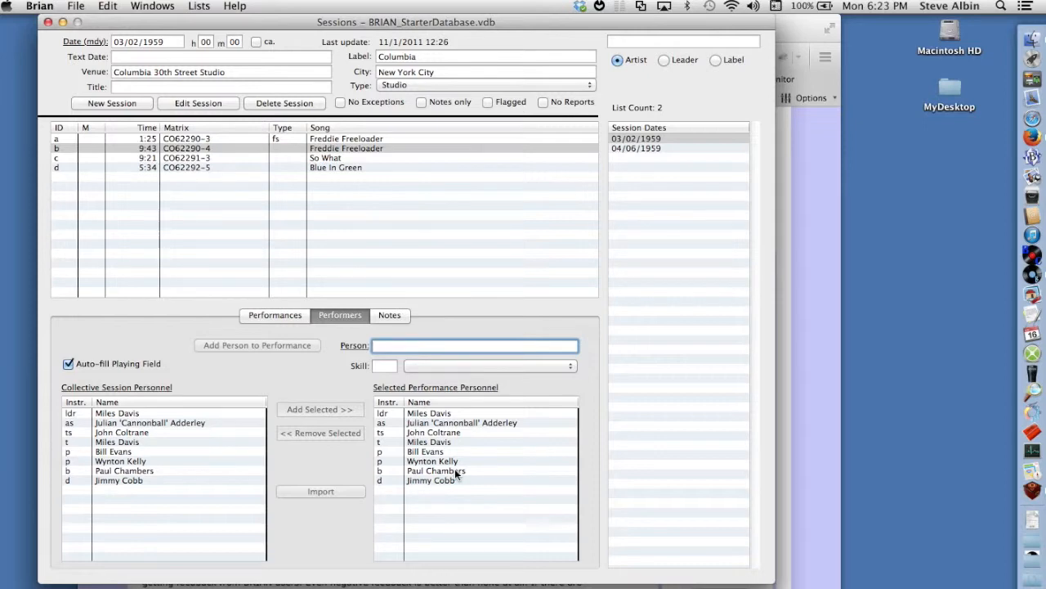
click(310, 159)
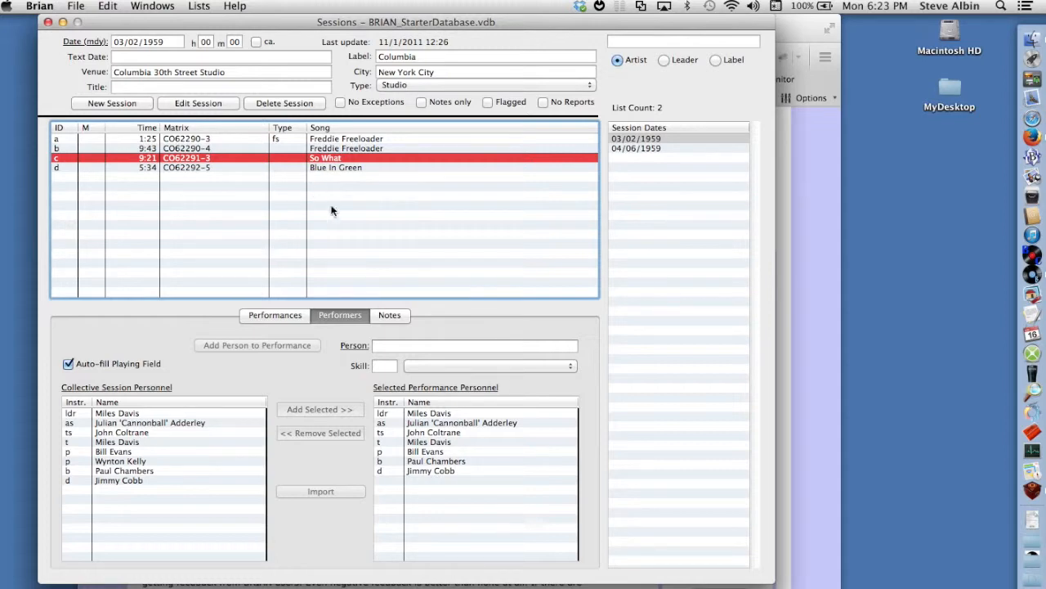
click(386, 314)
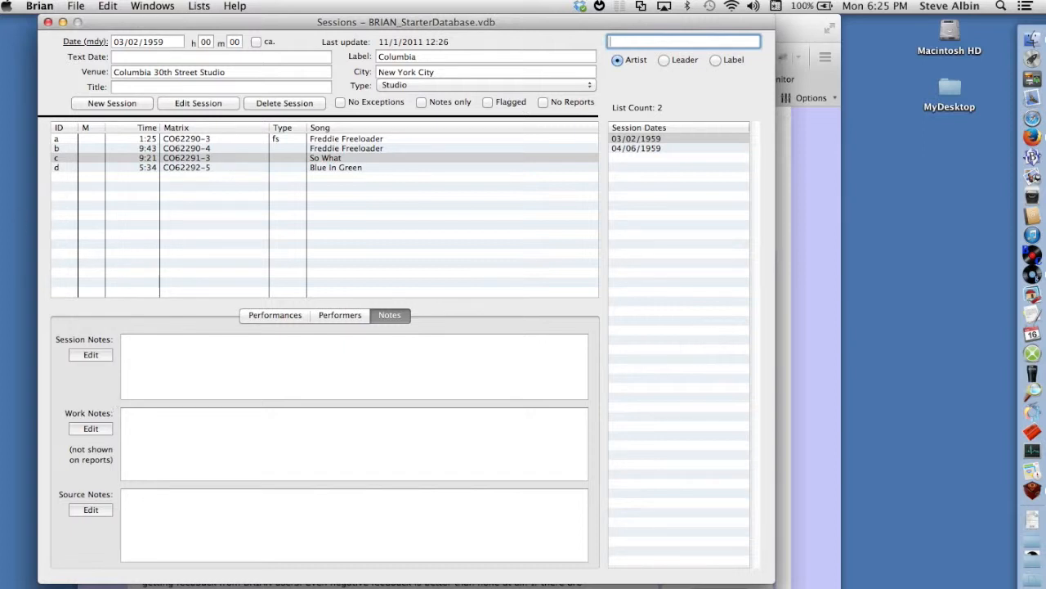
Open the Issues window, review the CS 8163 and CL 1355 issues of Kind of Blue, widen the track Date column and view the notes.
click(155, 6)
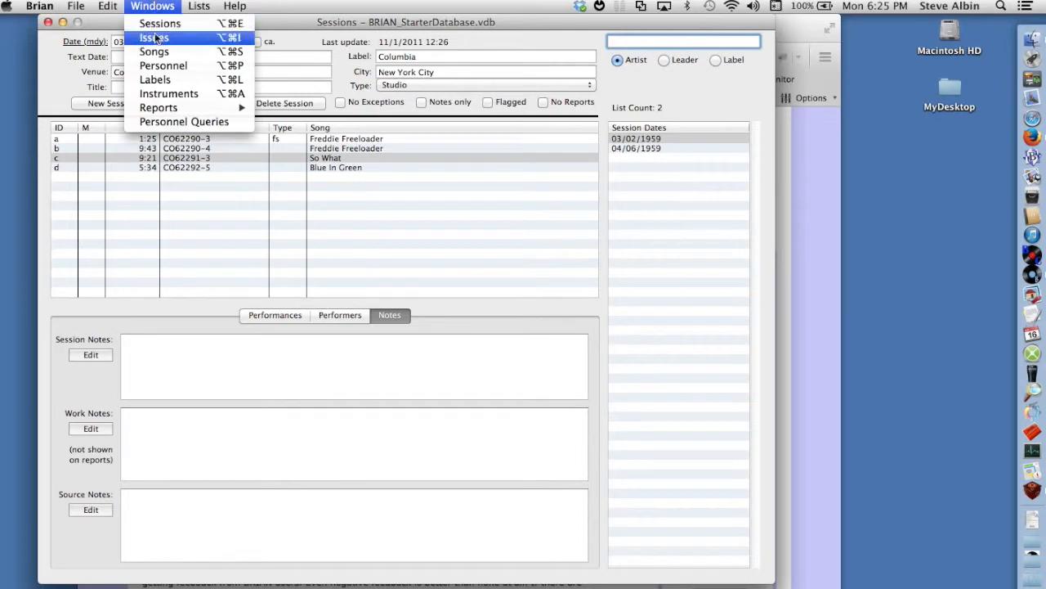
click(154, 35)
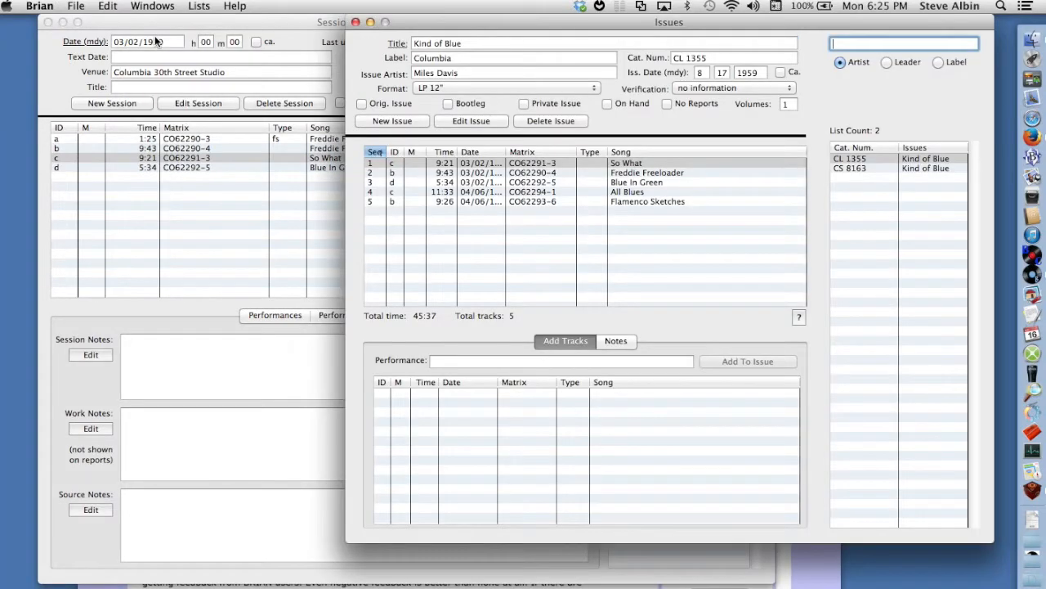
click(873, 166)
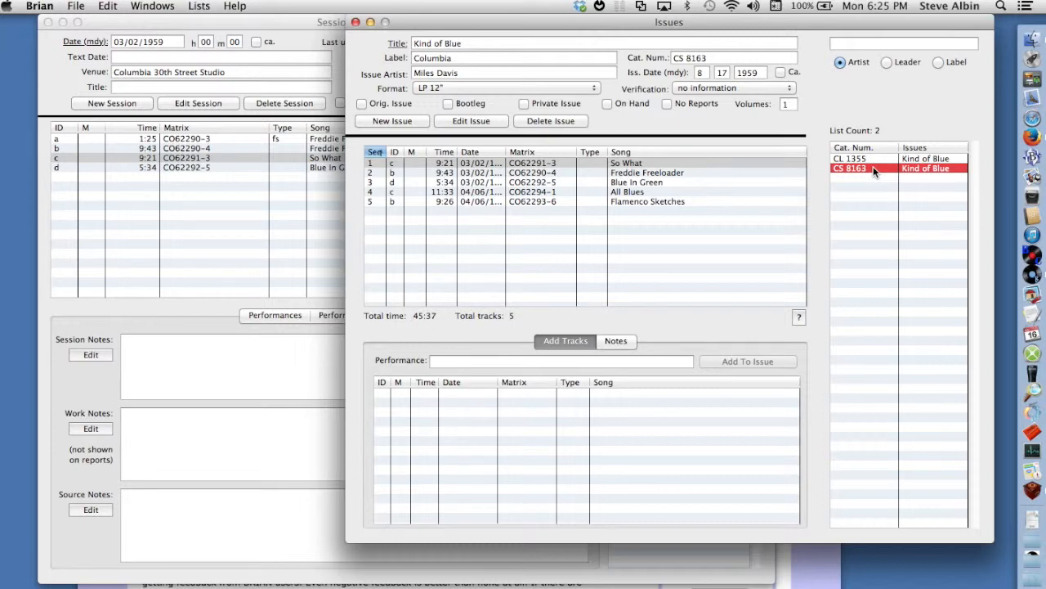
click(873, 158)
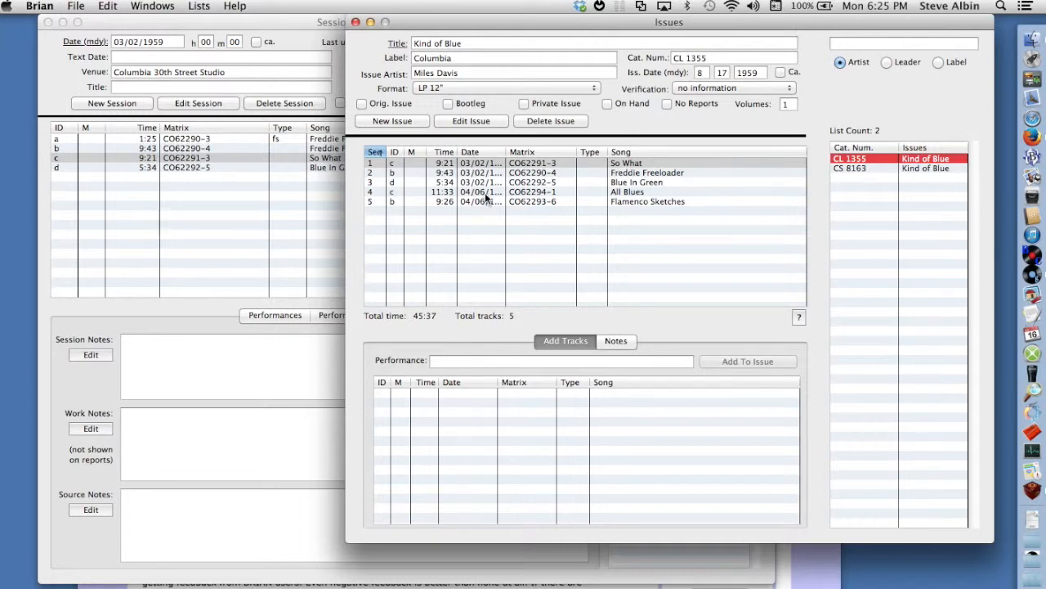
drag(505, 149, 516, 149)
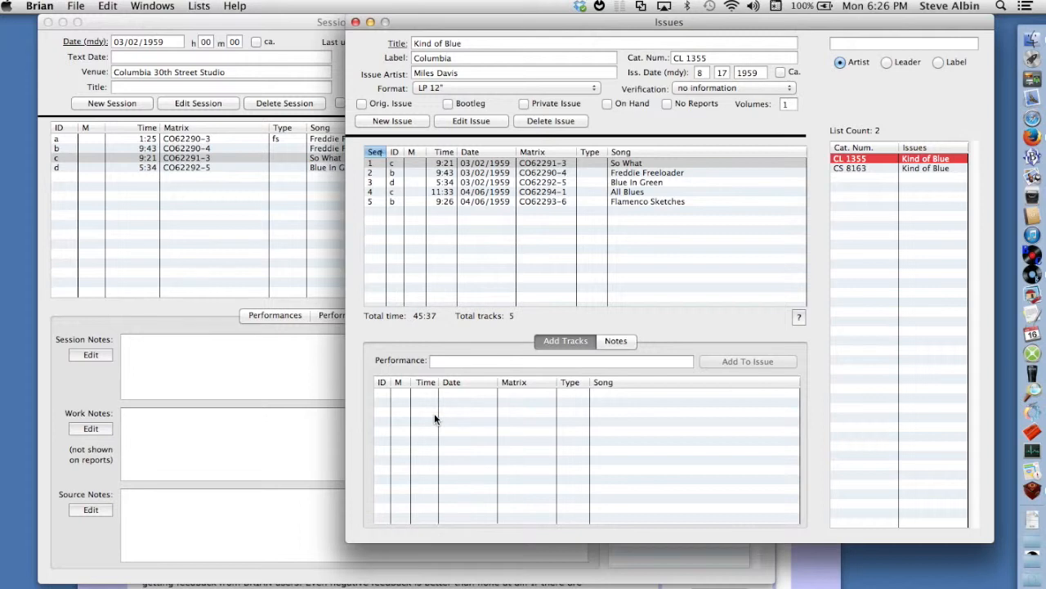
click(610, 342)
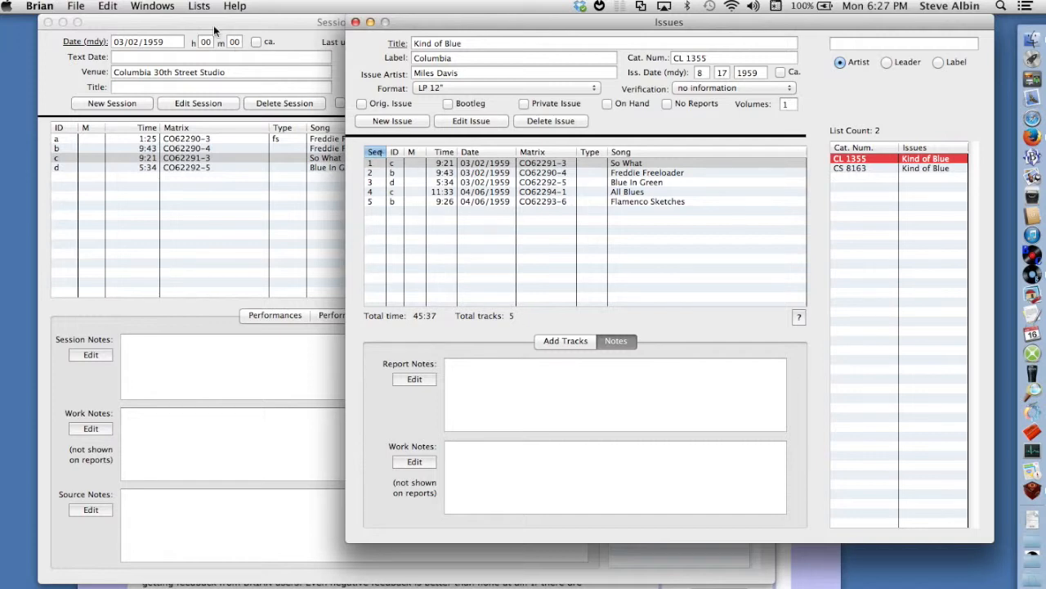
Open the Songs window and review its personnel, label and song/composer records.
click(173, 6)
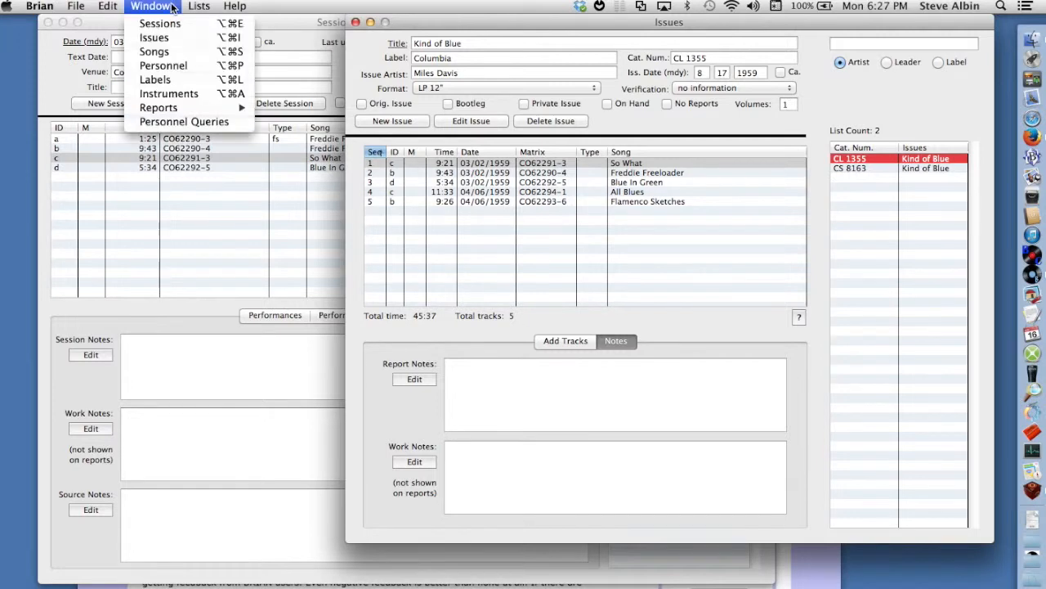
click(174, 48)
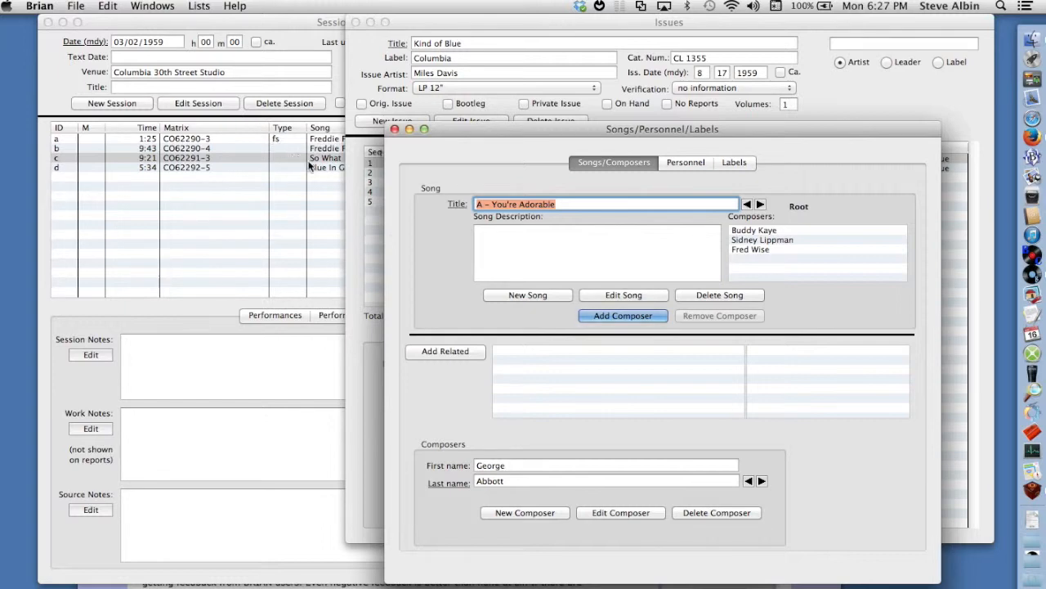
click(679, 163)
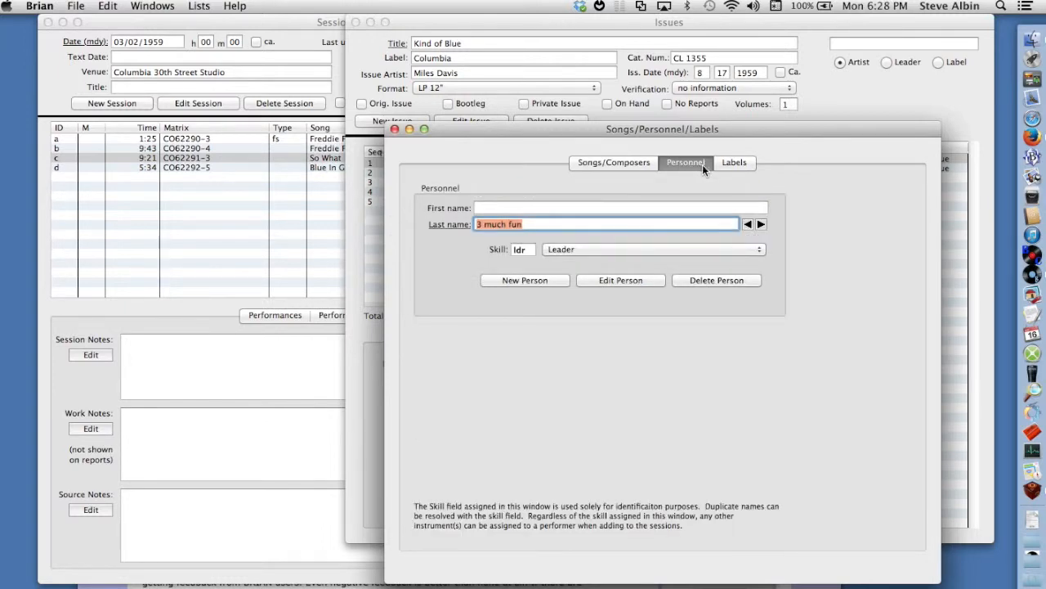
click(733, 162)
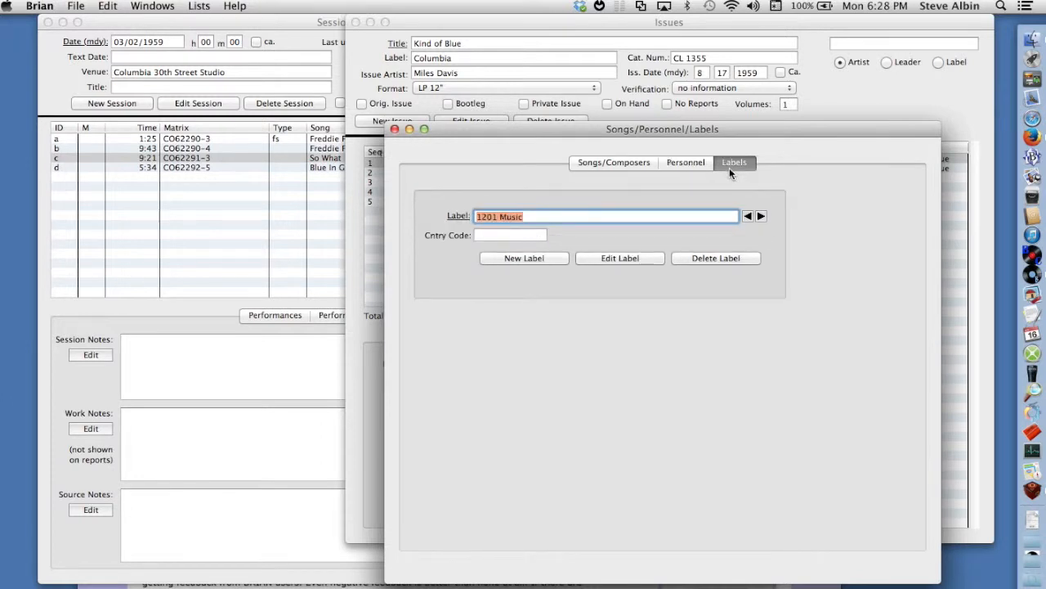
click(638, 162)
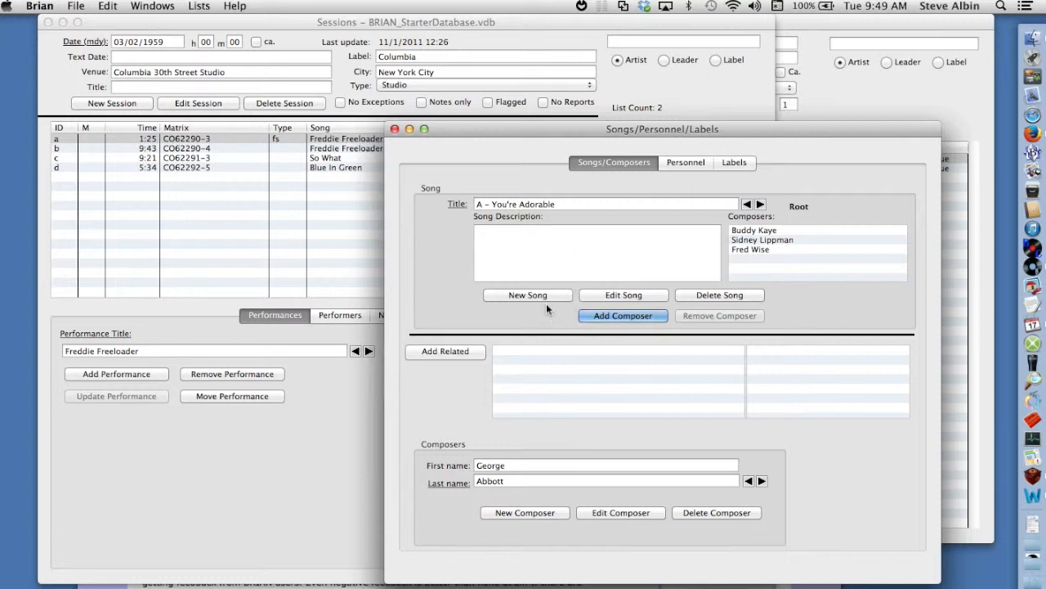
Look up "star d" as a performance title in the 03/02/1959 session, choose Star Dust, and close the Sessions window without adding it.
click(267, 439)
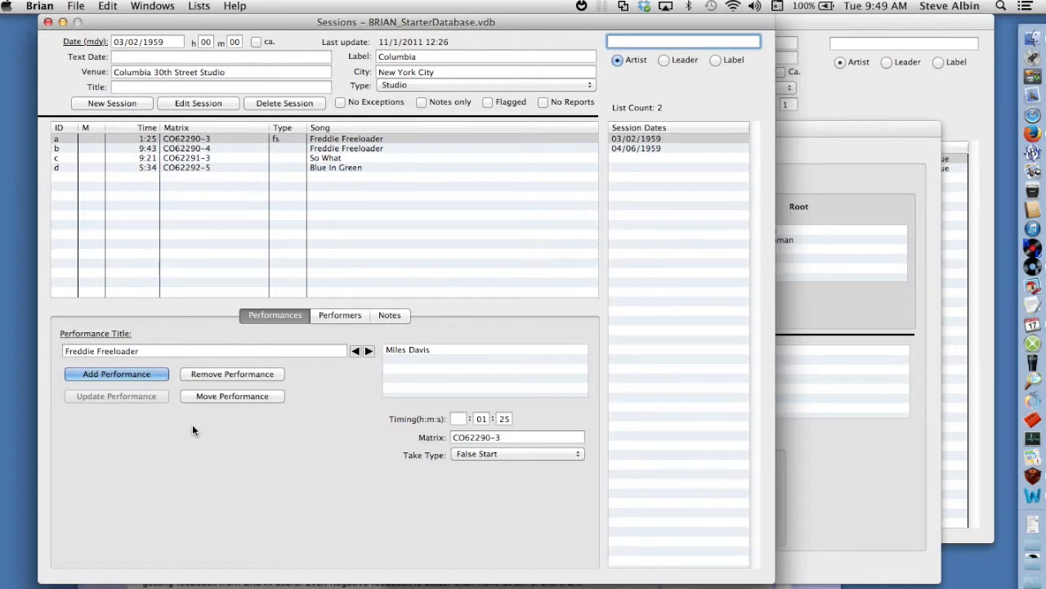
click(175, 351)
key(shift+alt+Left)
key(shift+alt+Left)
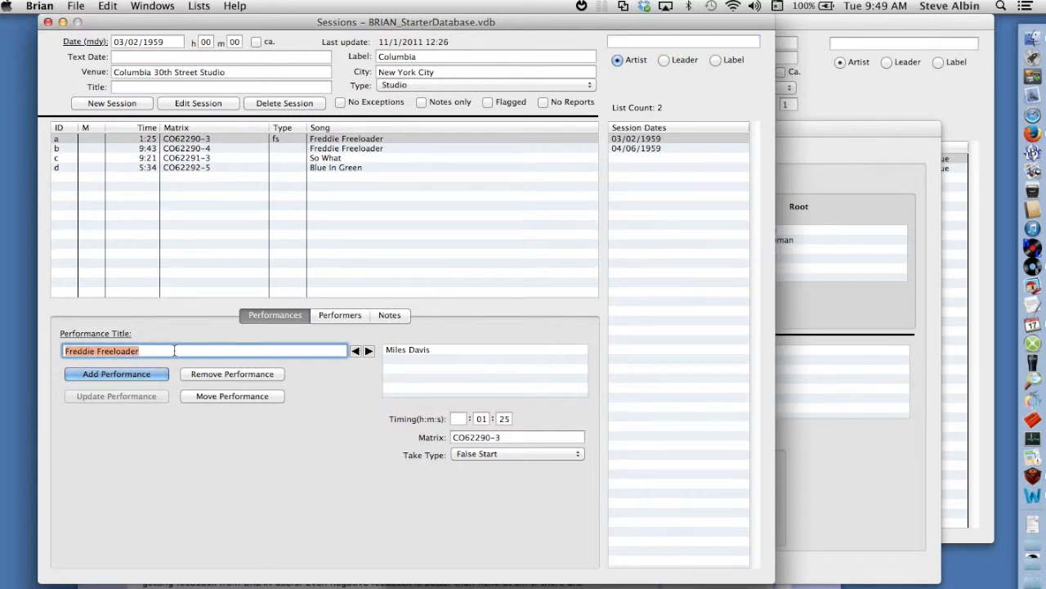
text(star d)
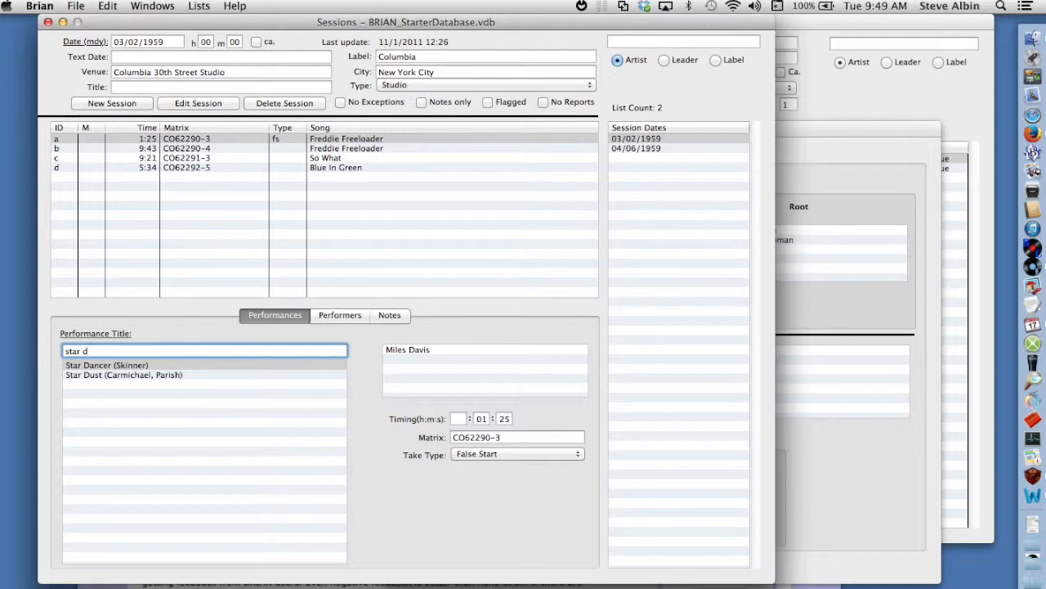
click(120, 373)
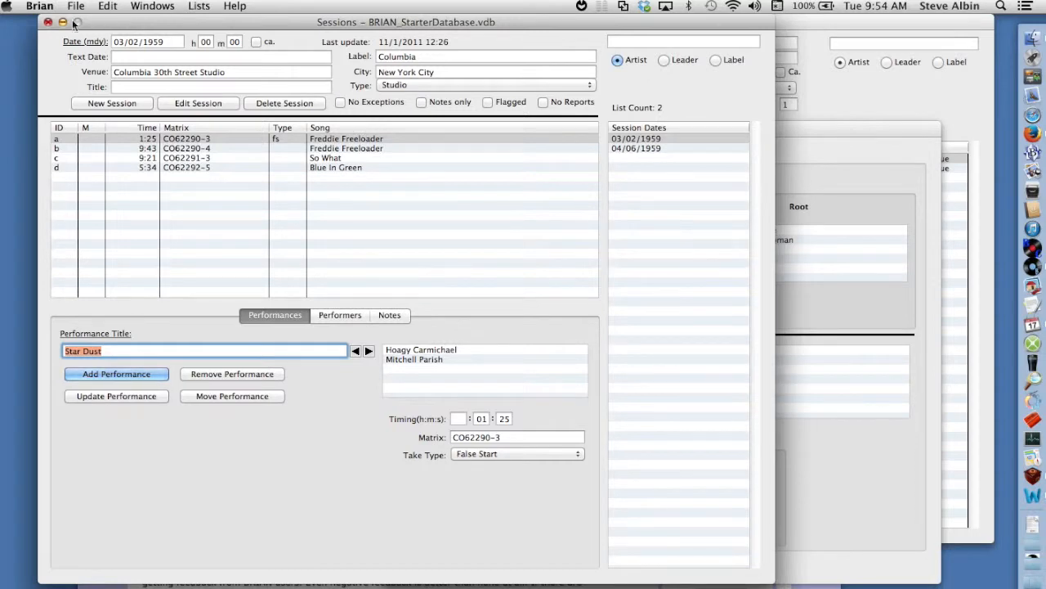
click(47, 22)
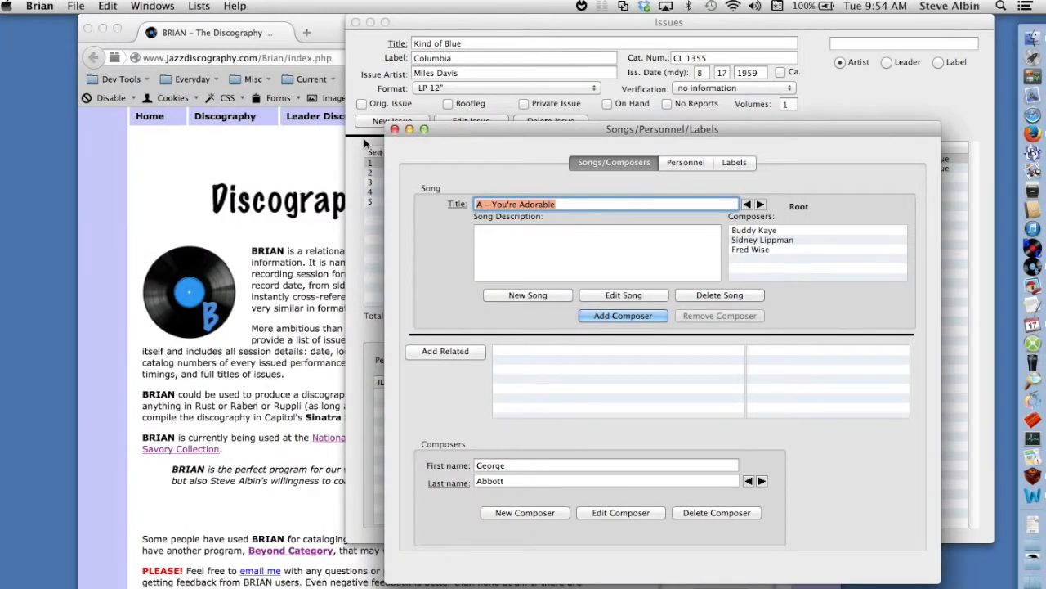
Find the song Freddie Freeloader, change its title to "Freddie the Freeloader" and save the edit.
text(fredd)
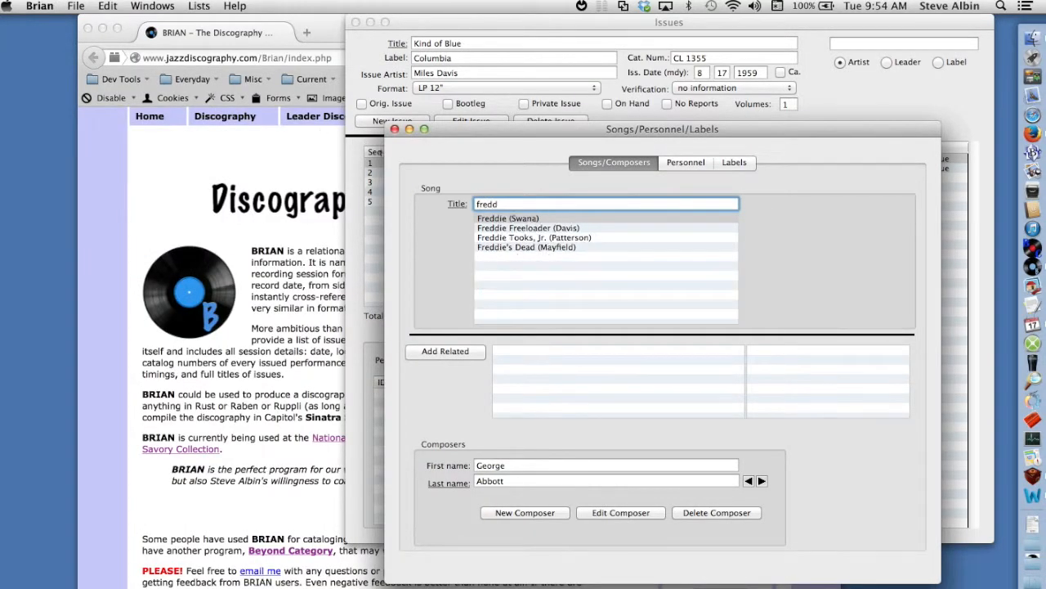
click(486, 229)
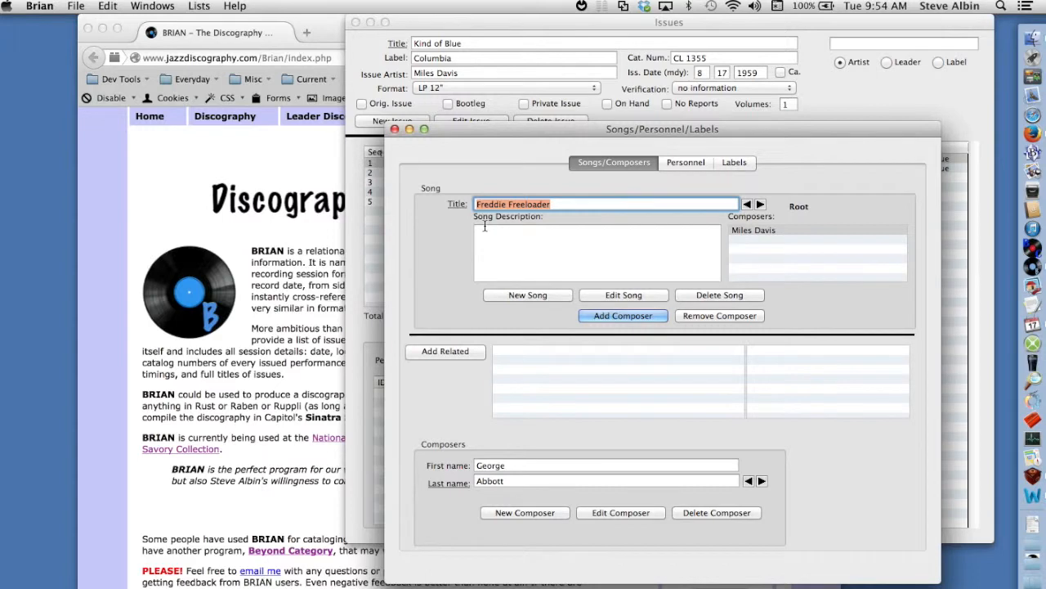
click(607, 297)
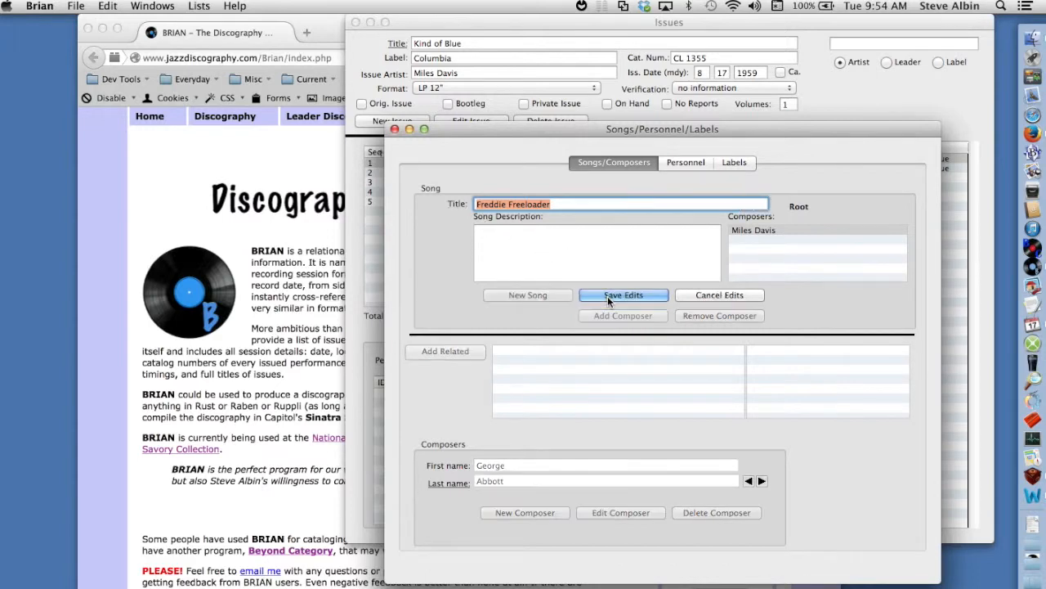
click(509, 205)
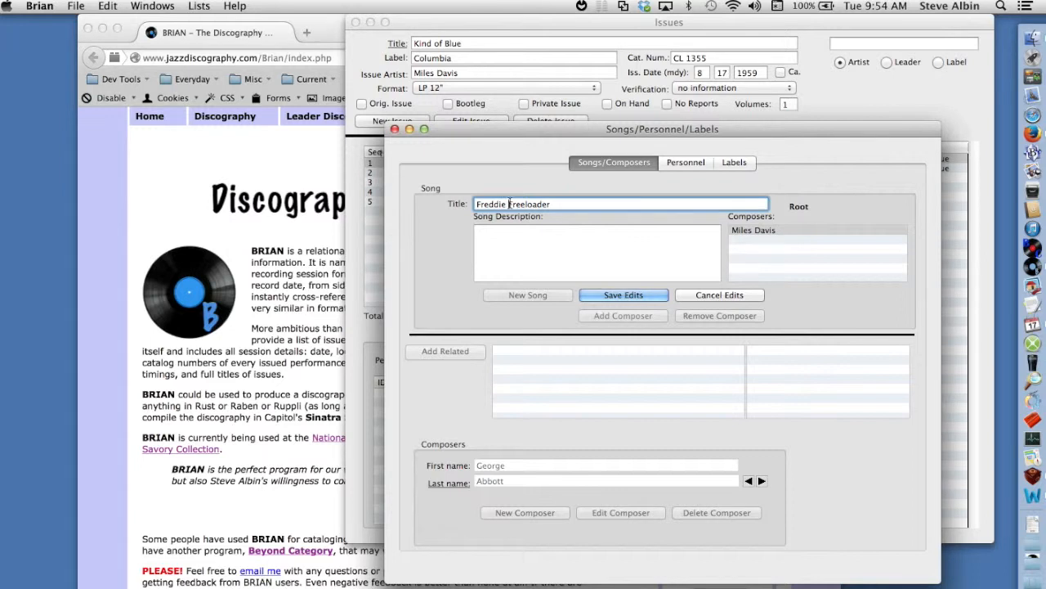
text(the)
click(619, 295)
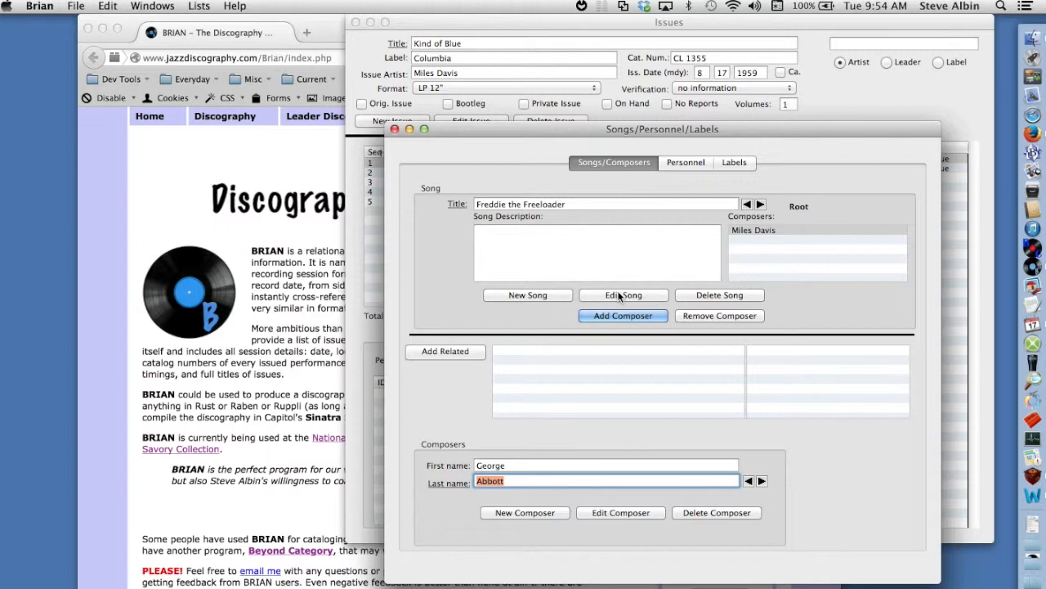
Reopen the Sessions window.
click(163, 5)
click(164, 22)
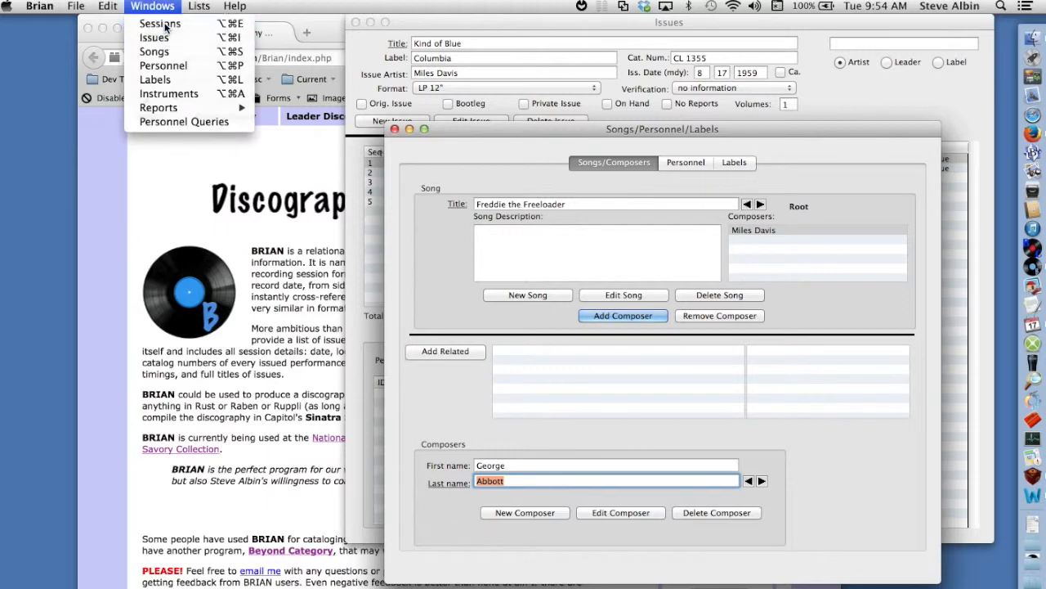